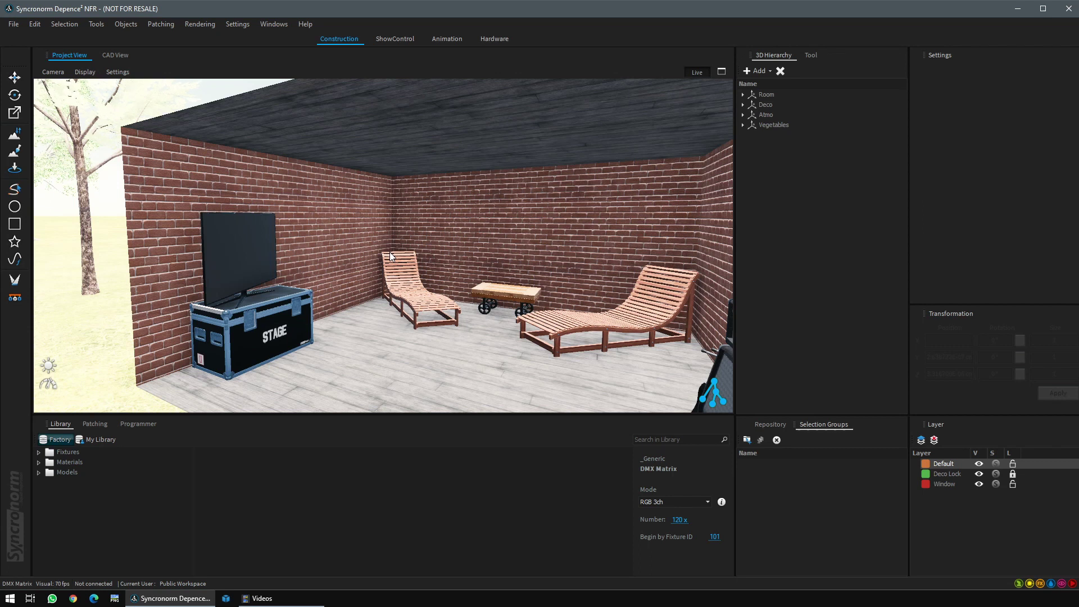
Step: Add a plane object sized 1 cm high by 400 cm wide
{"action": "left_click", "coordinate": [752, 71]}
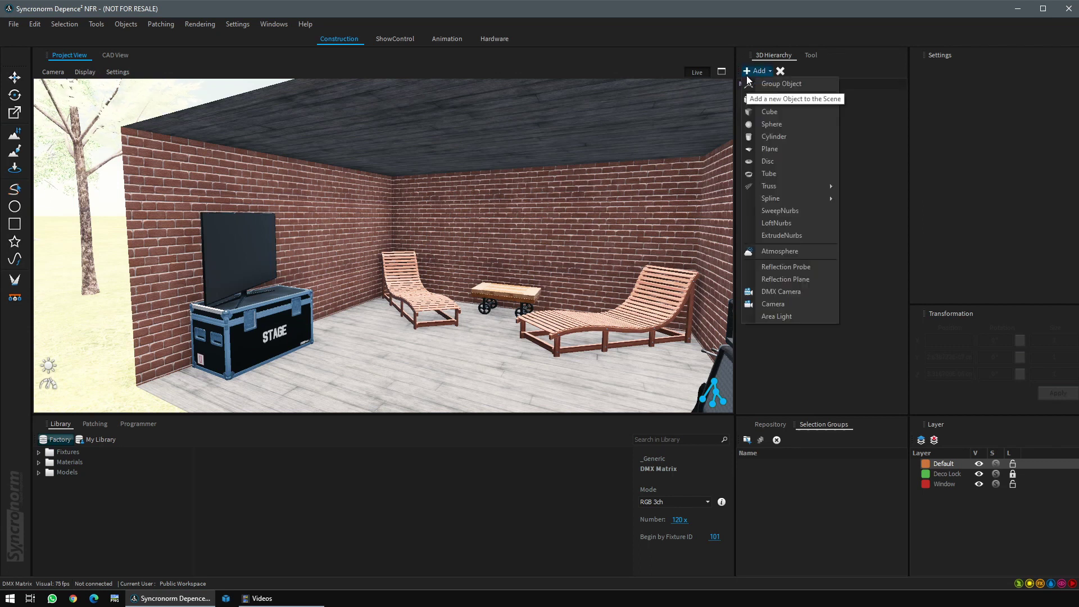
{"action": "left_click", "coordinate": [773, 152]}
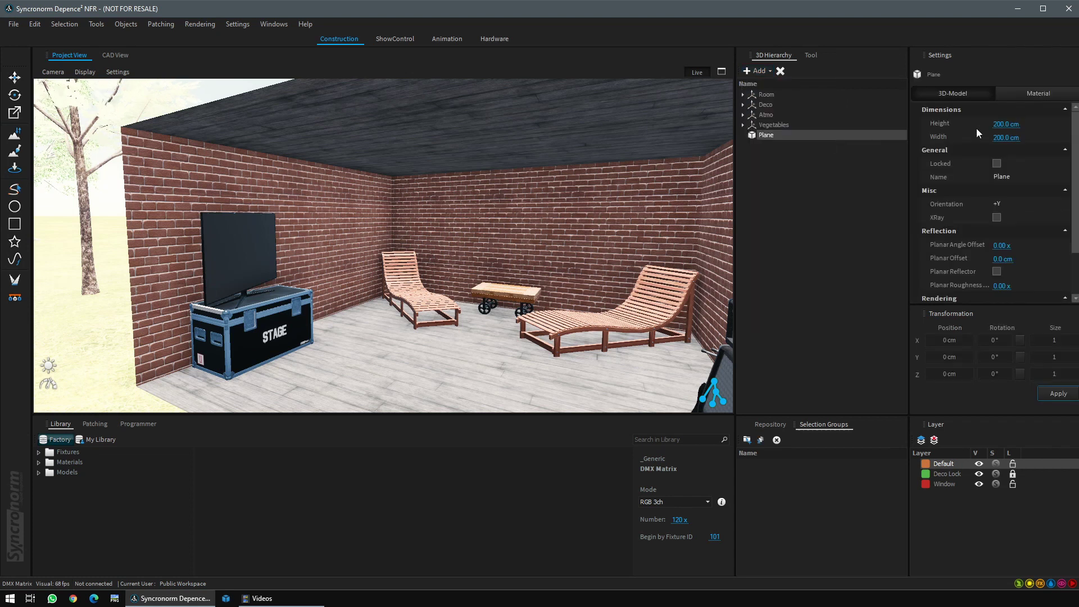
{"action": "left_click", "coordinate": [1020, 124]}
{"action": "type", "text": "1"}
{"action": "key", "text": "Return"}
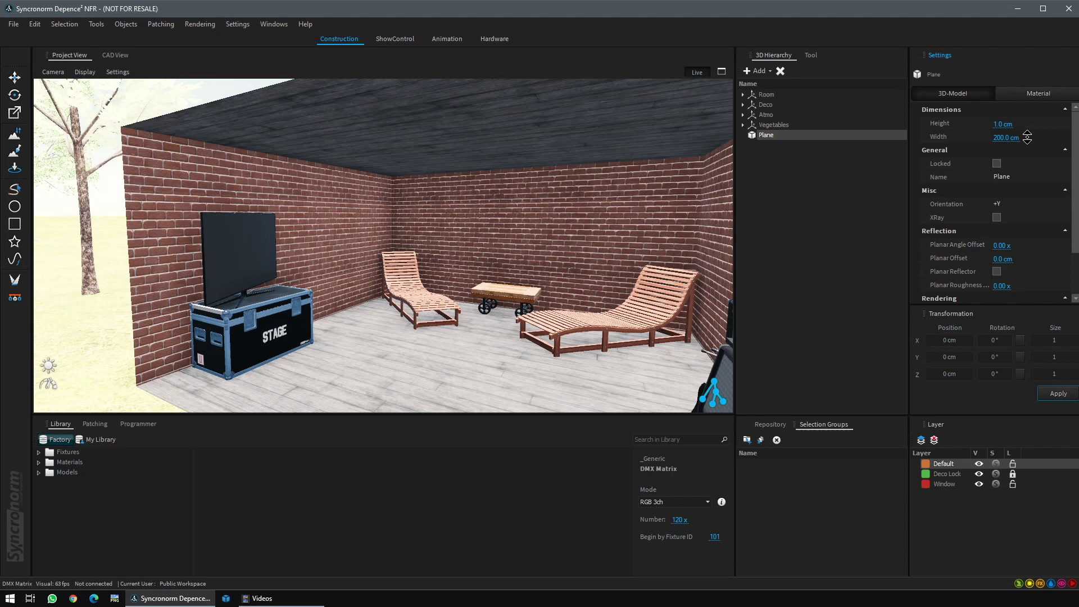
{"action": "left_click", "coordinate": [1029, 137]}
{"action": "type", "text": "400"}
{"action": "key", "text": "Return"}
Step: Rotate the plane −90° on X and position it at Z 190 cm and Y 190 cm
{"action": "left_click", "coordinate": [691, 74]}
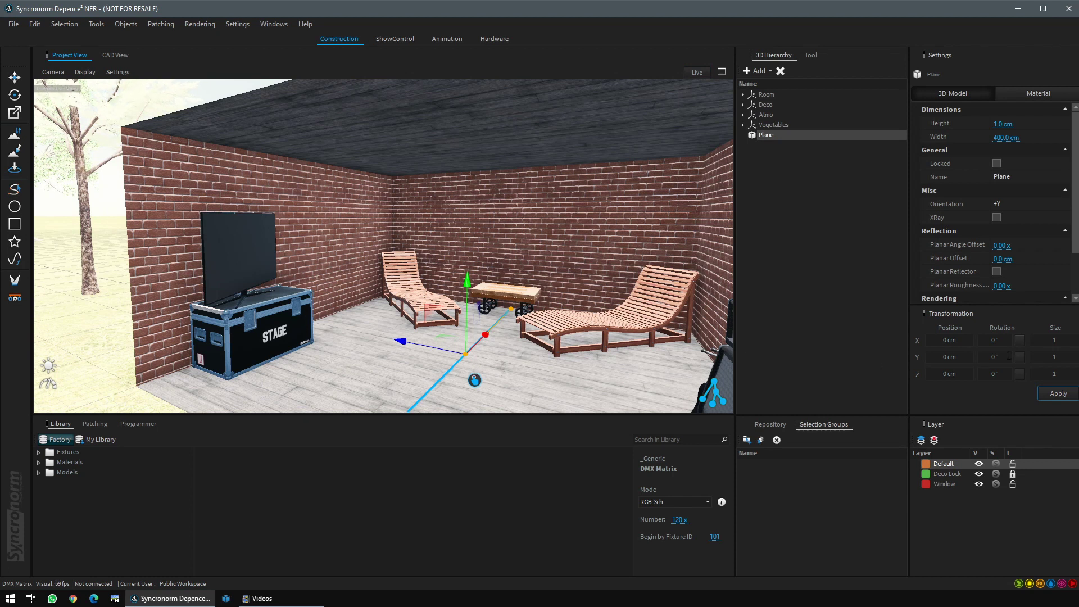
{"action": "left_click", "coordinate": [994, 340]}
{"action": "type", "text": "90"}
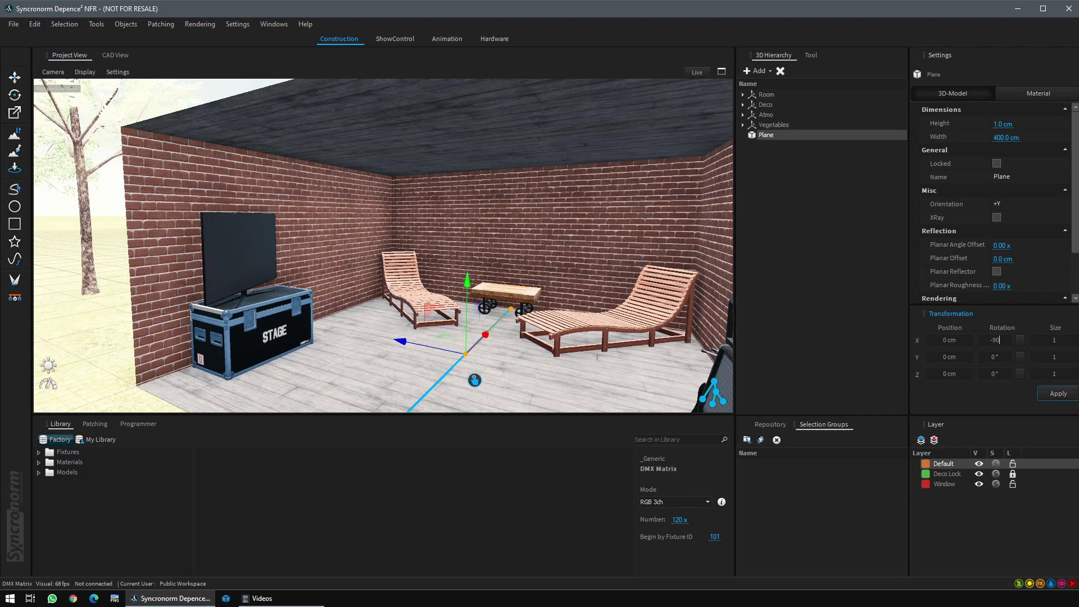
{"action": "key", "text": "Return"}
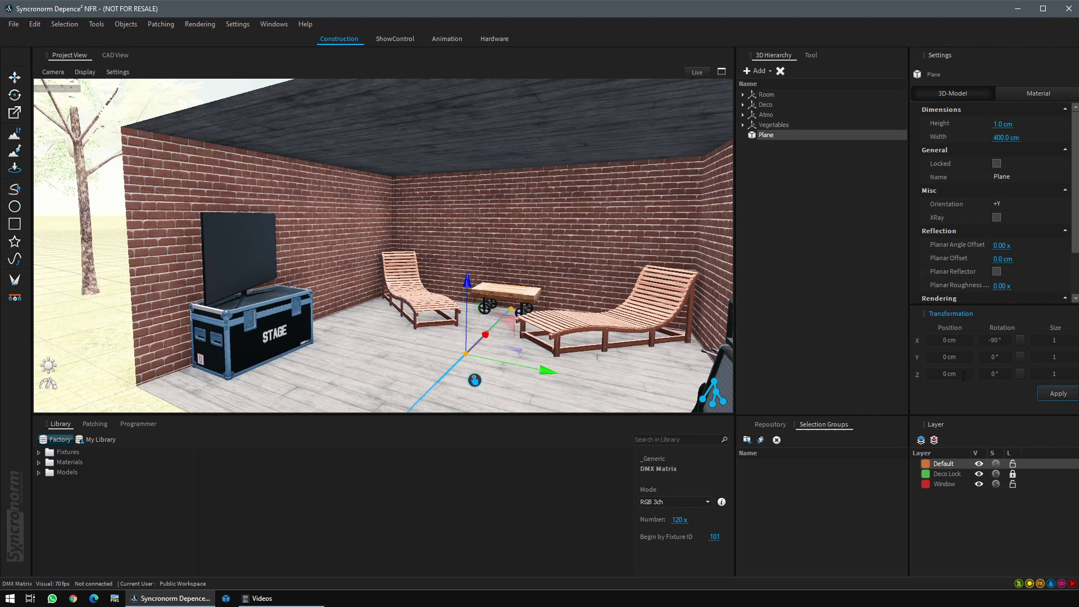
{"action": "left_click_drag", "start_coordinate": [963, 376], "coordinate": [925, 364]}
{"action": "type", "text": "190"}
{"action": "key", "text": "Return"}
{"action": "type", "text": "190"}
{"action": "key", "text": "Return"}
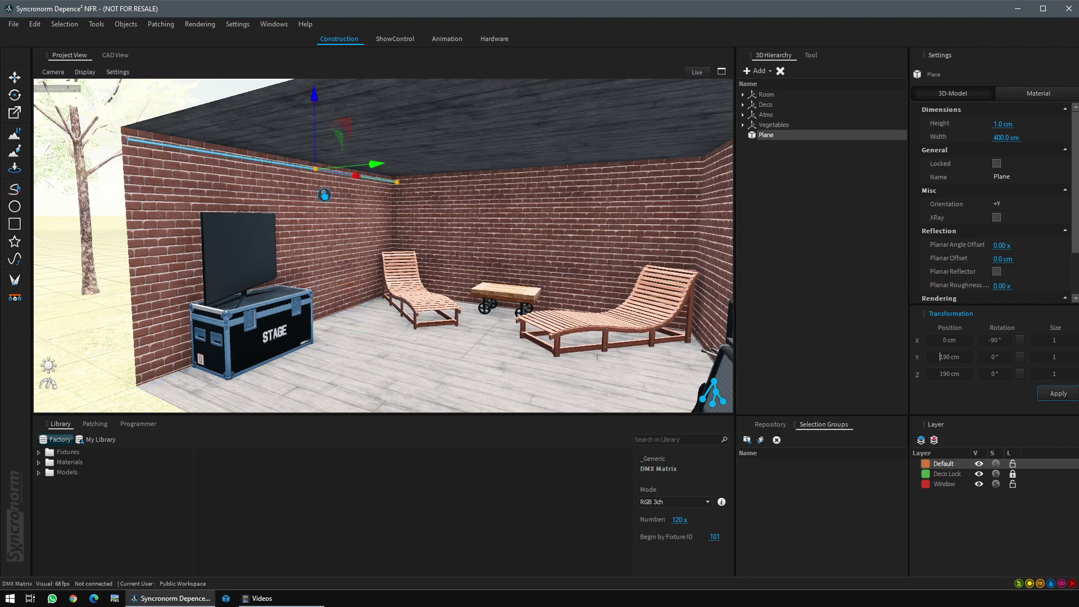
{"action": "scroll", "coordinate": [337, 193], "scroll_direction": "up", "scroll_amount": 6}
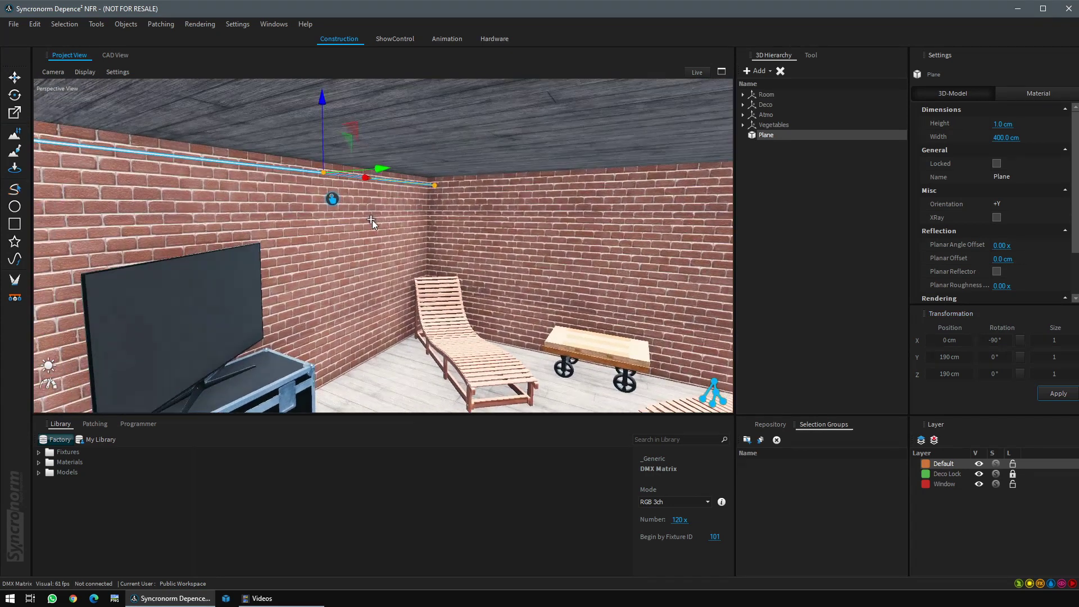
Step: Make the plane's material 100% emissive and create a 1x1 RGB DMX Matrix texture for it
{"action": "left_click", "coordinate": [1024, 98]}
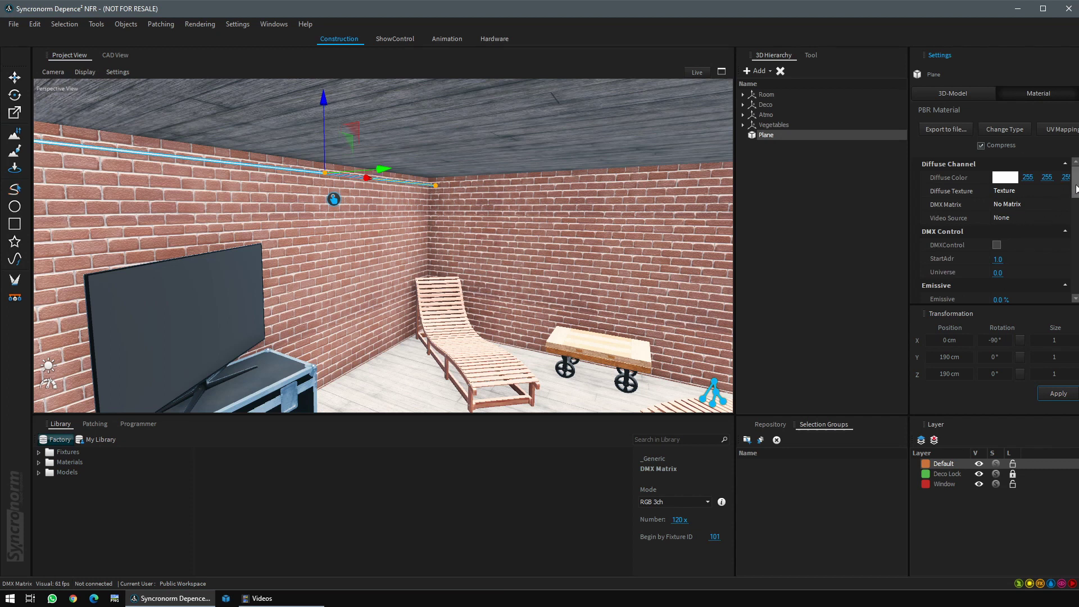
{"action": "left_click_drag", "start_coordinate": [1075, 189], "coordinate": [1075, 207]}
{"action": "left_click", "coordinate": [1015, 228]}
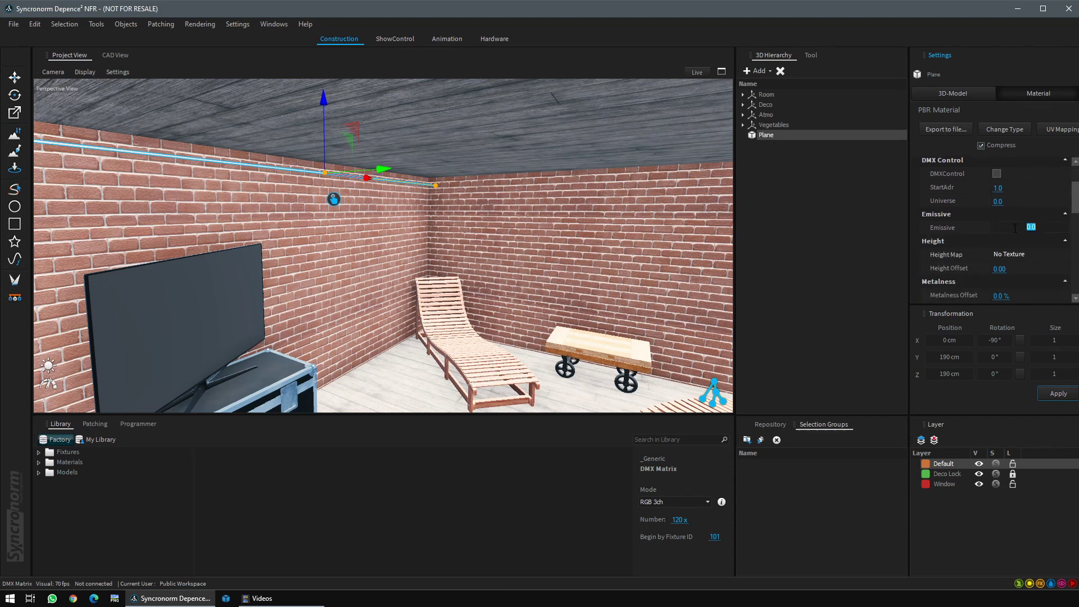
{"action": "type", "text": "1000"}
{"action": "key", "text": "Return"}
{"action": "left_click", "coordinate": [1032, 209]}
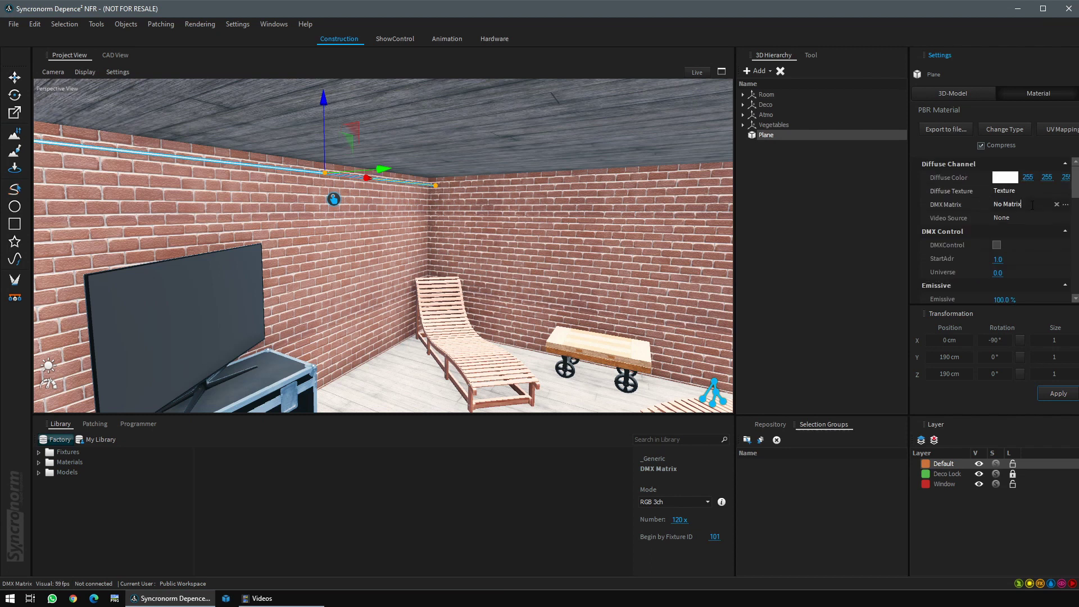
{"action": "left_click", "coordinate": [1064, 205]}
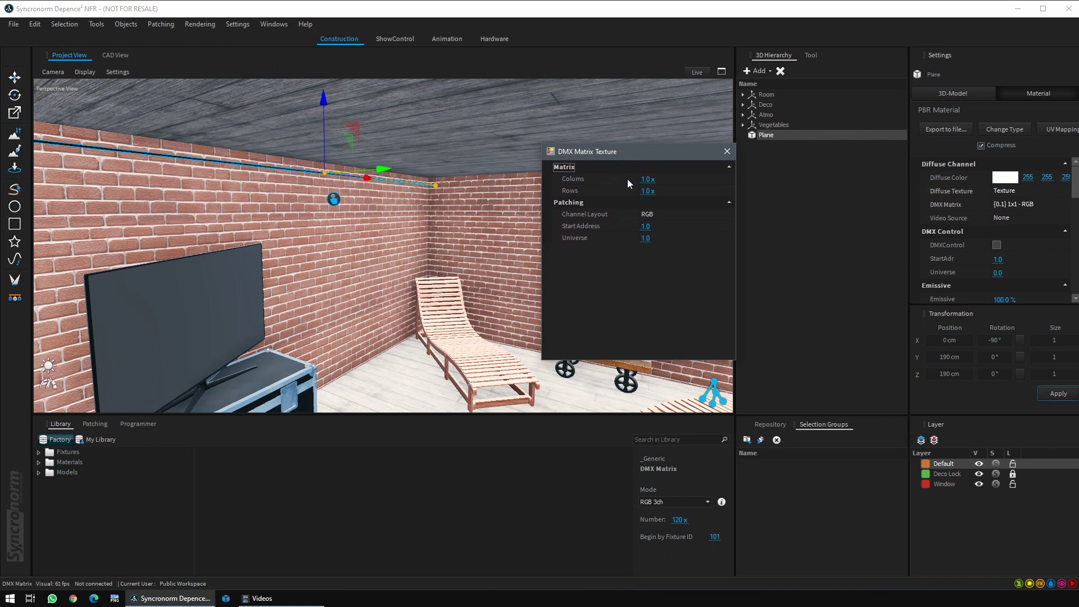
Step: Enter 120 as the DMX Matrix texture's column count and close the texture dialog
{"action": "left_click", "coordinate": [666, 181]}
{"action": "type", "text": "120"}
{"action": "key", "text": "Return"}
{"action": "left_click", "coordinate": [727, 151]}
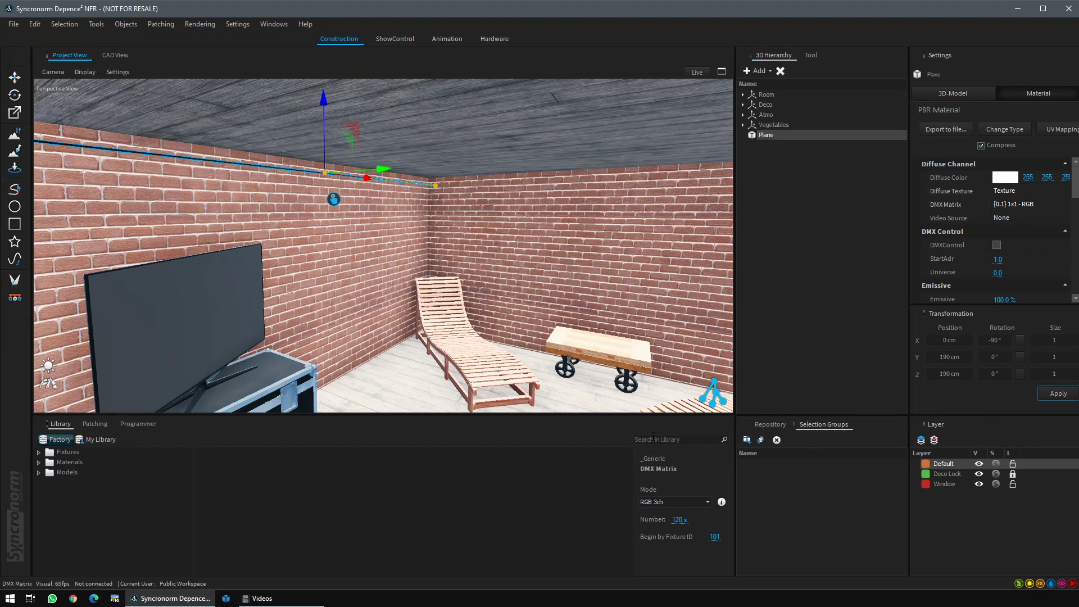
Step: Find 'DMX MATRIX' in the library and place 120 fixtures in RGB 3ch mode
{"action": "left_click", "coordinate": [652, 437]}
{"action": "type", "text": "DMX"}
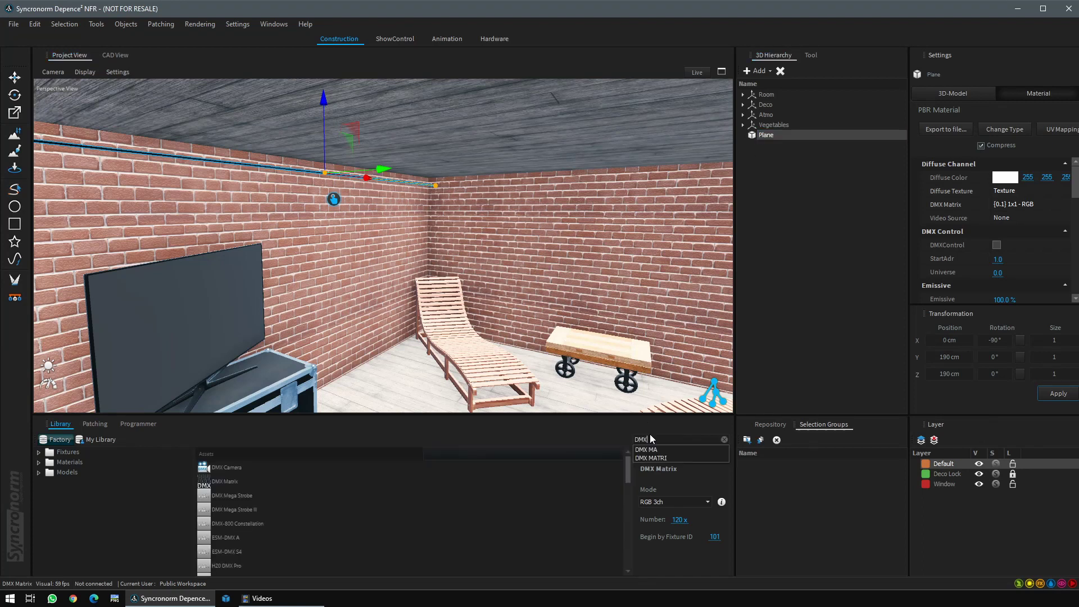
{"action": "type", "text": " MATRIX"}
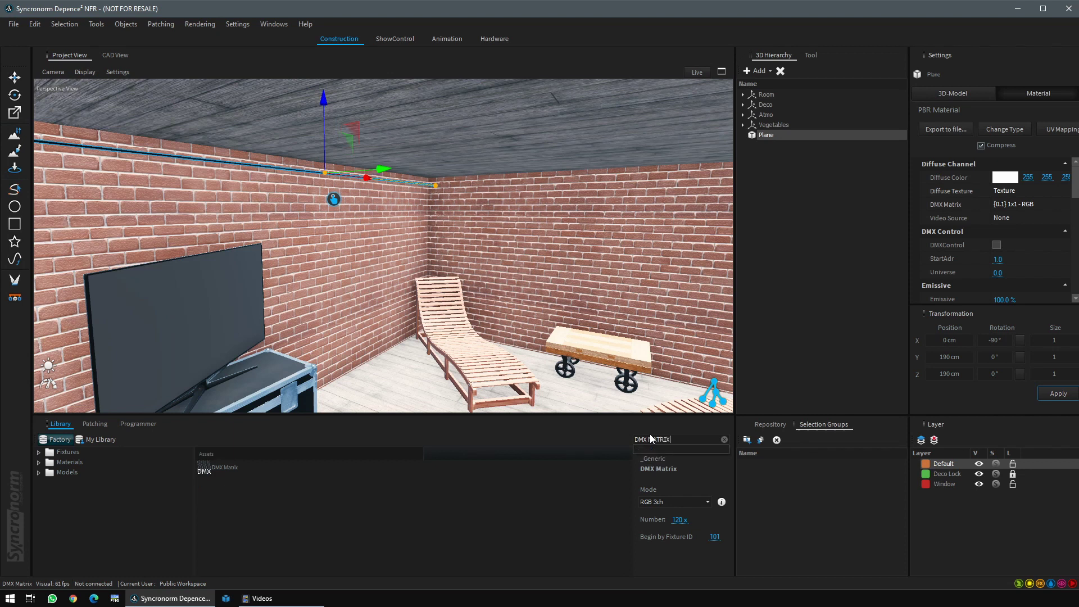
{"action": "left_click", "coordinate": [218, 470]}
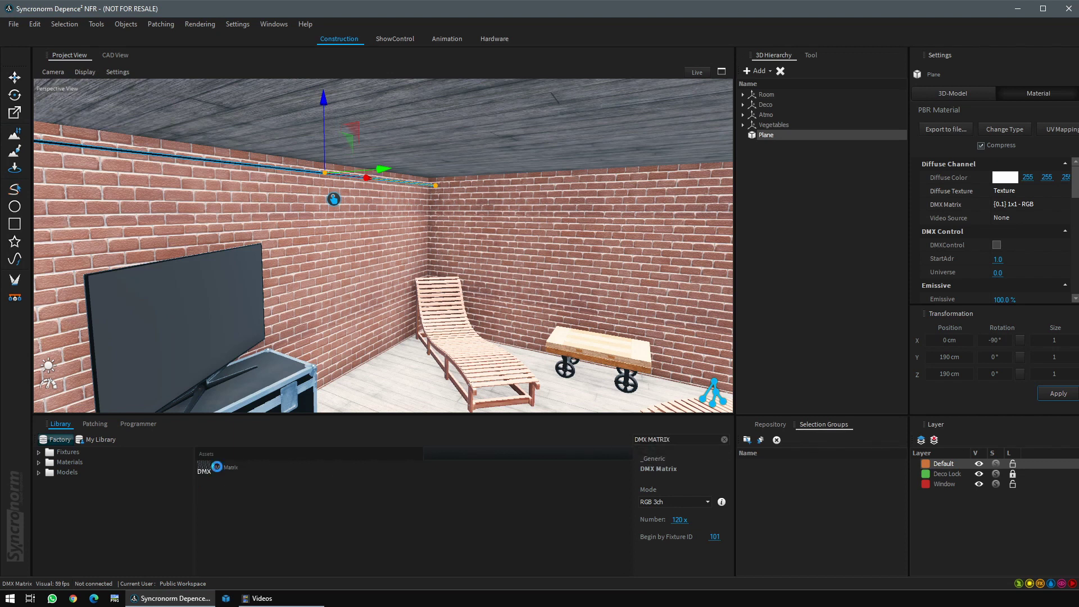
{"action": "left_click", "coordinate": [679, 503]}
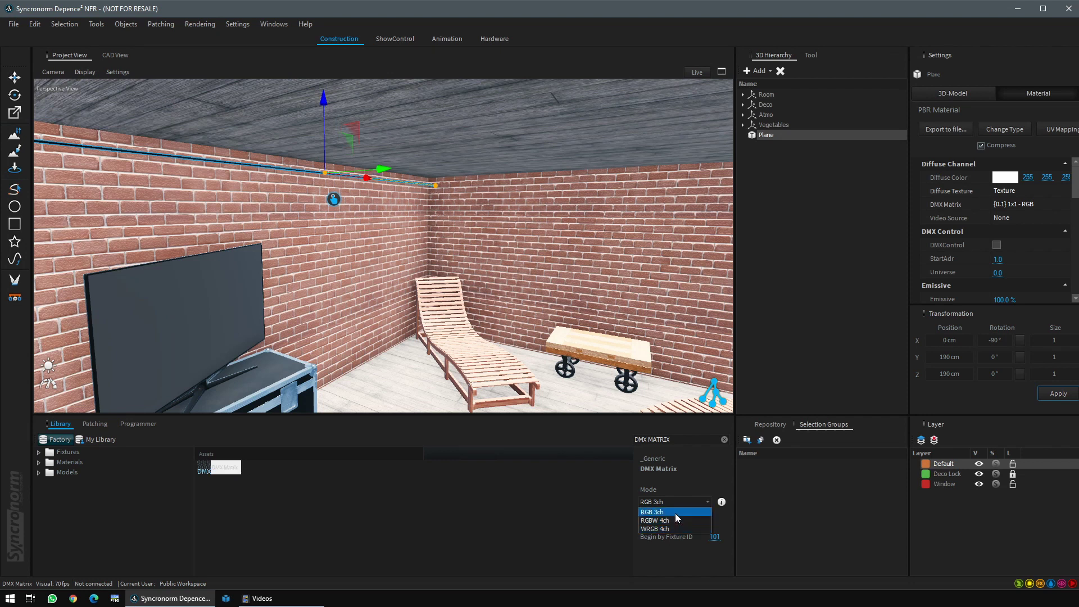
{"action": "left_click", "coordinate": [677, 514]}
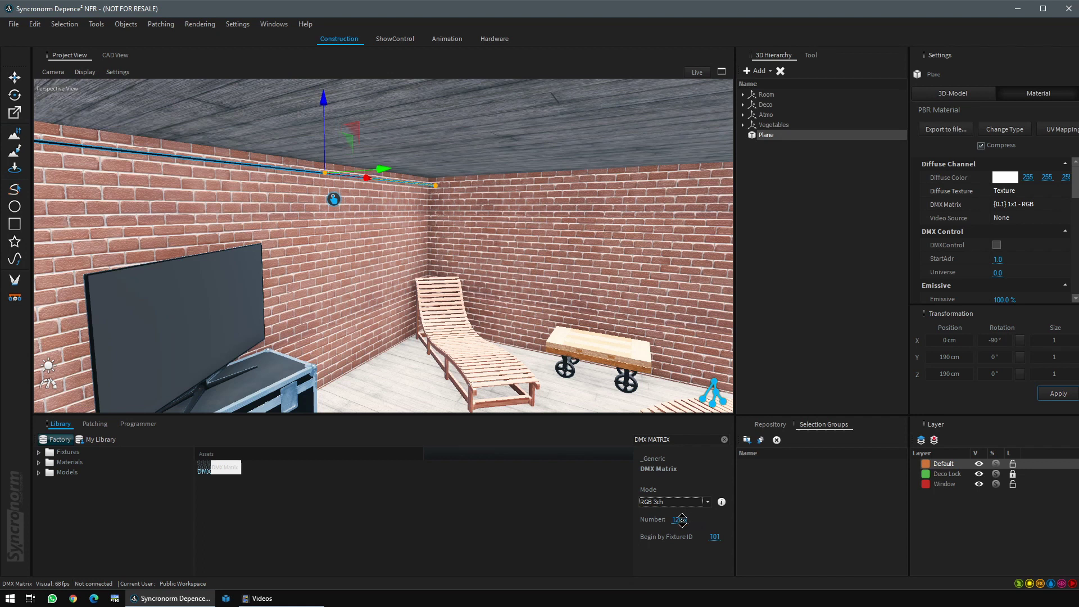
{"action": "left_click", "coordinate": [676, 519]}
{"action": "key", "text": "Return"}
{"action": "left_click", "coordinate": [205, 470]}
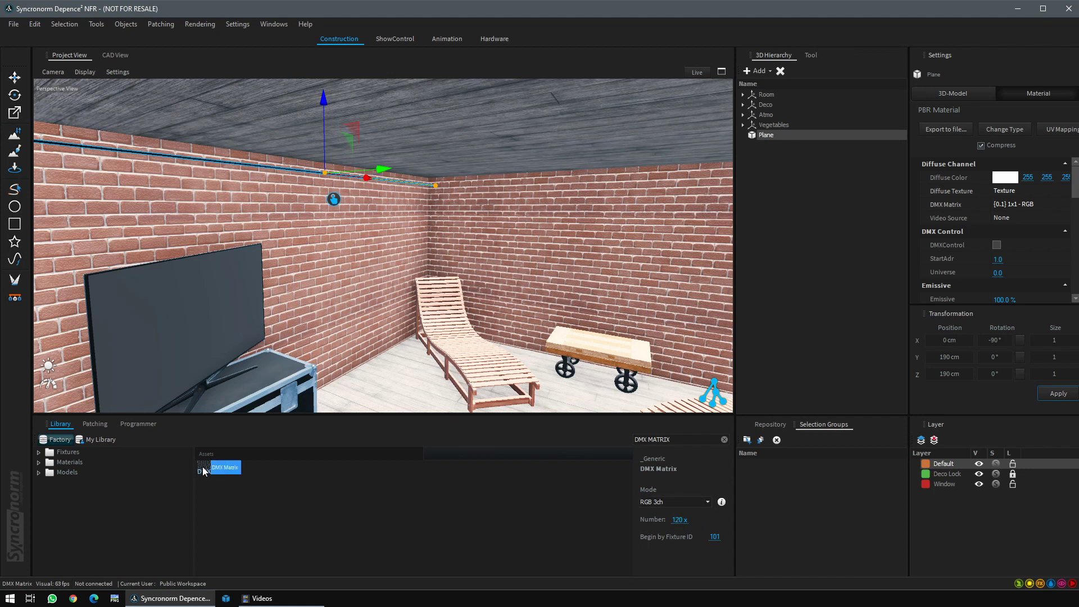
{"action": "left_click", "coordinate": [481, 320]}
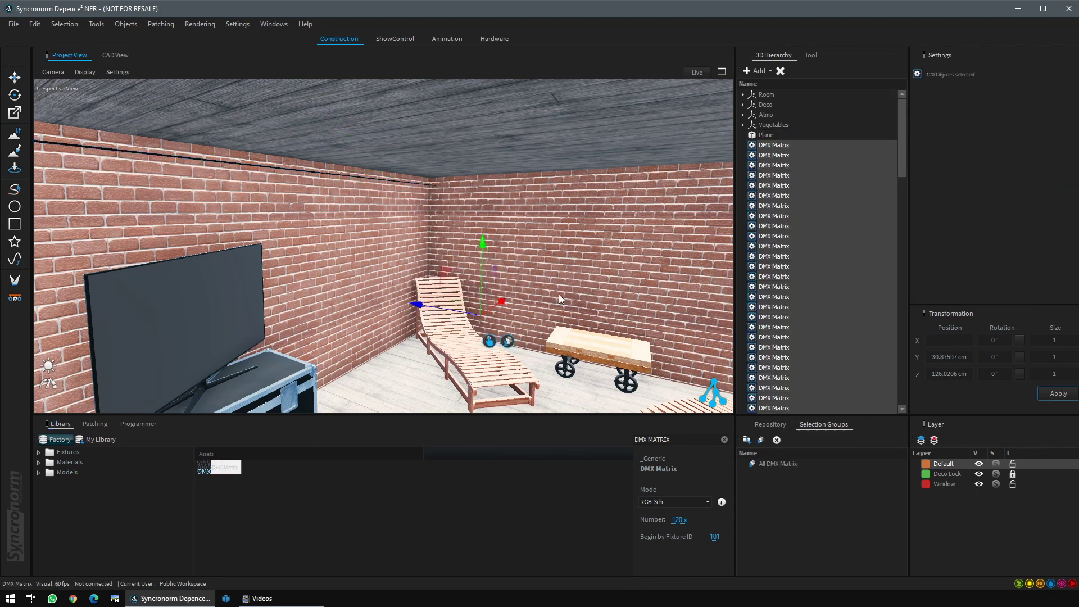
Step: Group the DMX Matrix LEDs into New Group, then select all 120 through the All DMX Matrix group
{"action": "right_click", "coordinate": [777, 149]}
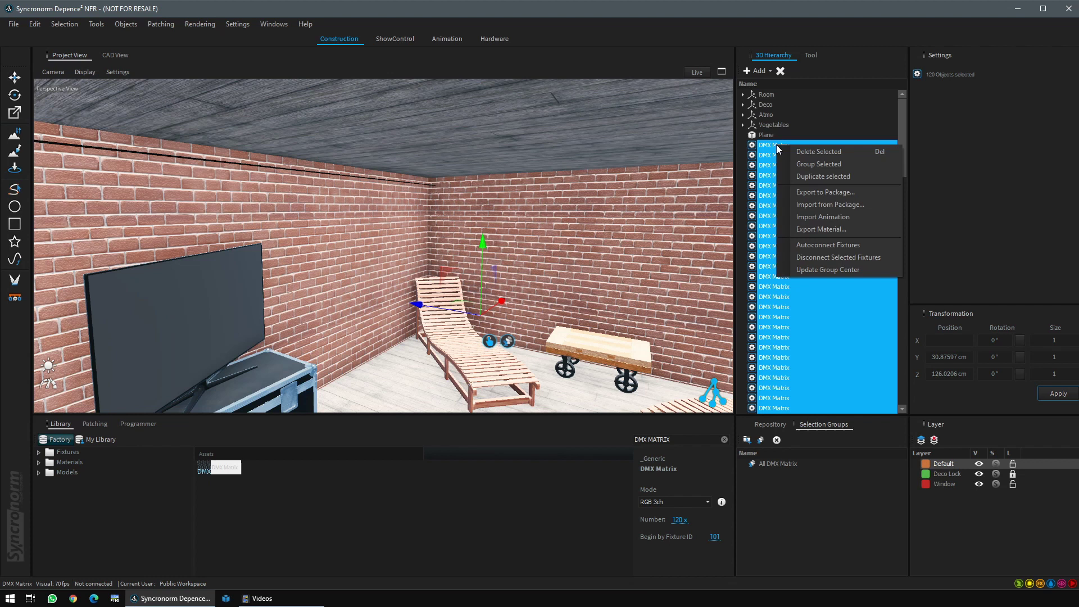
{"action": "left_click", "coordinate": [796, 164]}
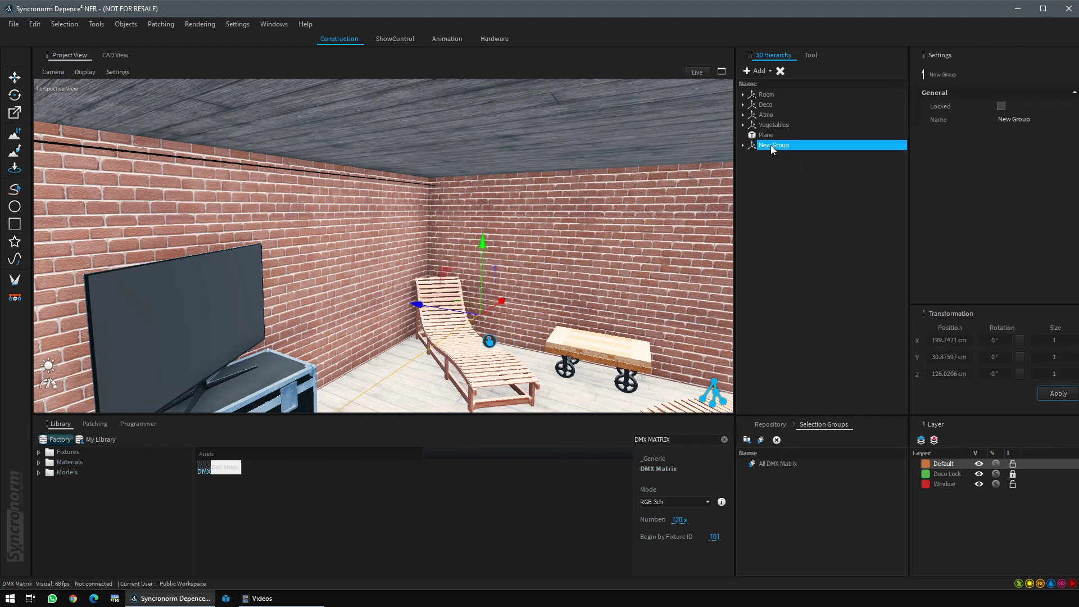
{"action": "left_click", "coordinate": [442, 219]}
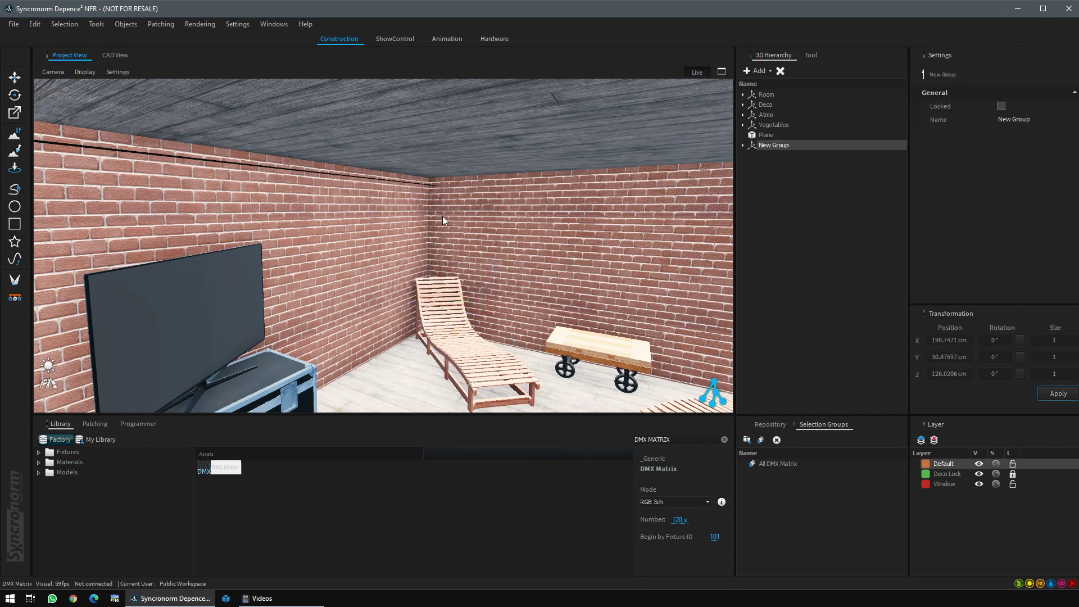
{"action": "left_click", "coordinate": [768, 466]}
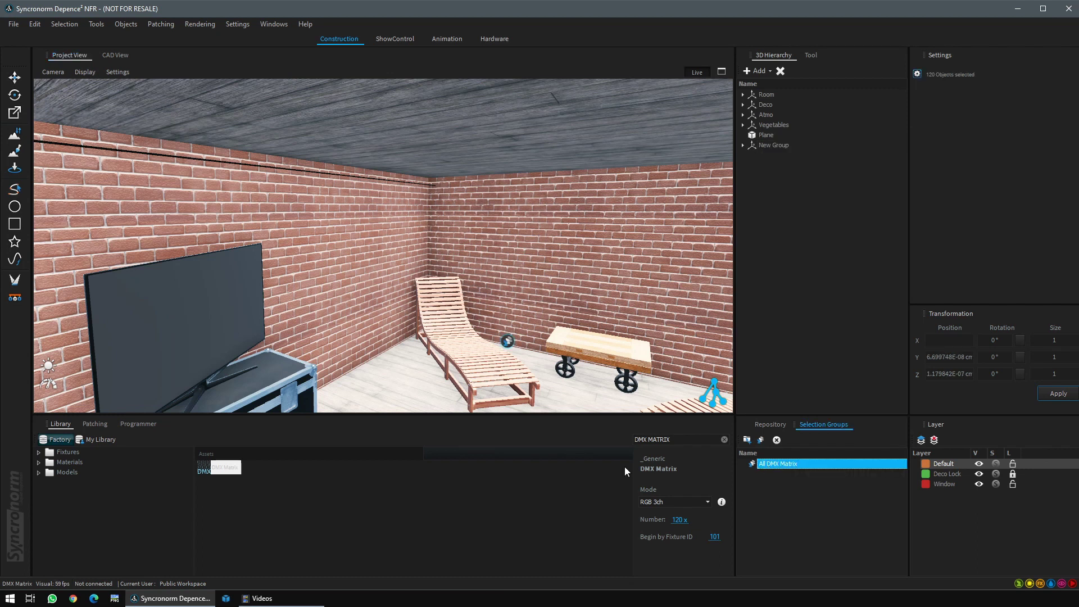
Step: Set all 120 LEDs to Full Open white and switch the sun preset to night
{"action": "left_click", "coordinate": [138, 423]}
{"action": "left_click", "coordinate": [375, 440]}
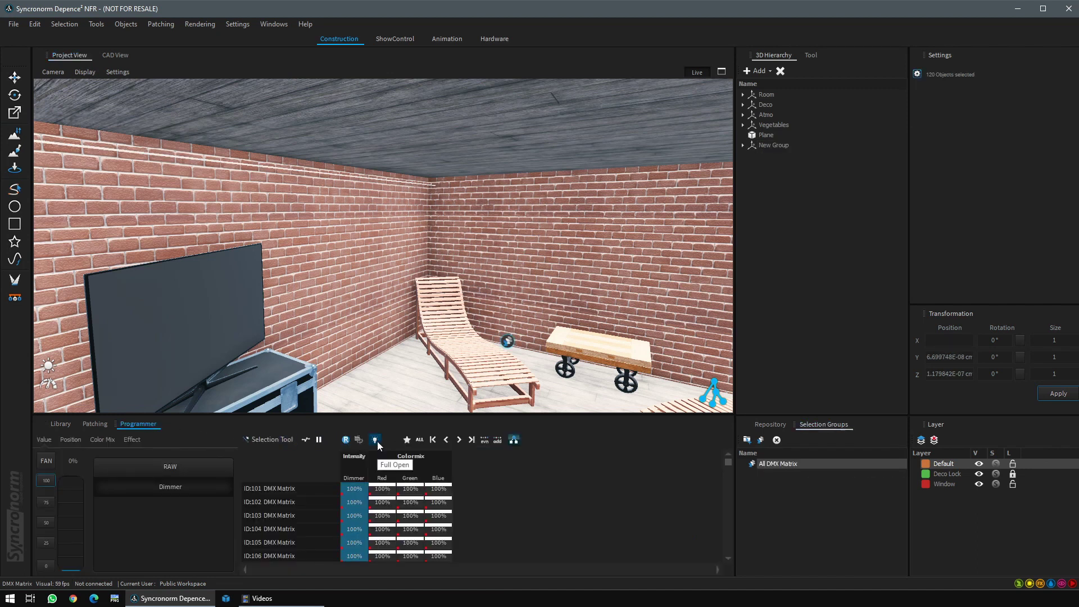
{"action": "left_click", "coordinate": [49, 366]}
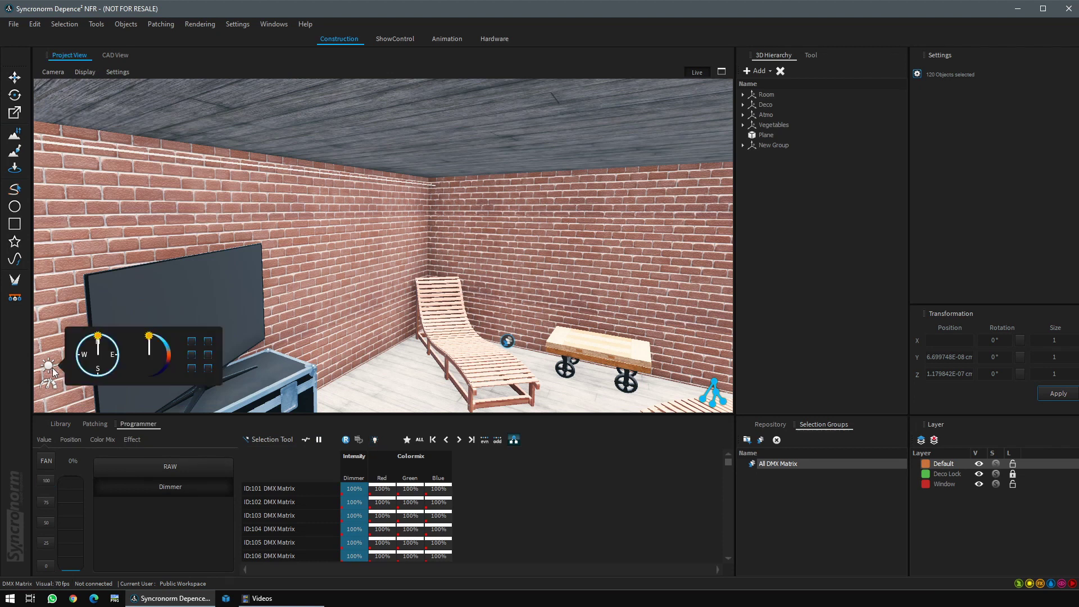
{"action": "left_click", "coordinate": [190, 371]}
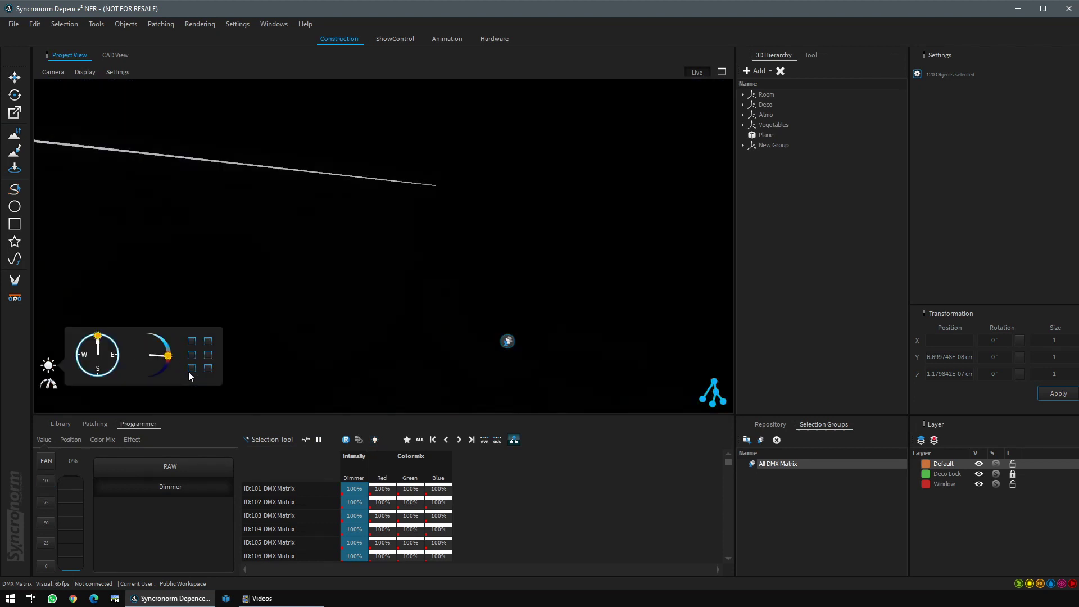
{"action": "right_click_drag", "start_coordinate": [316, 303], "coordinate": [413, 297]}
Step: Add an area light and nest it under the Plane in the 3D Hierarchy
{"action": "left_click", "coordinate": [755, 71]}
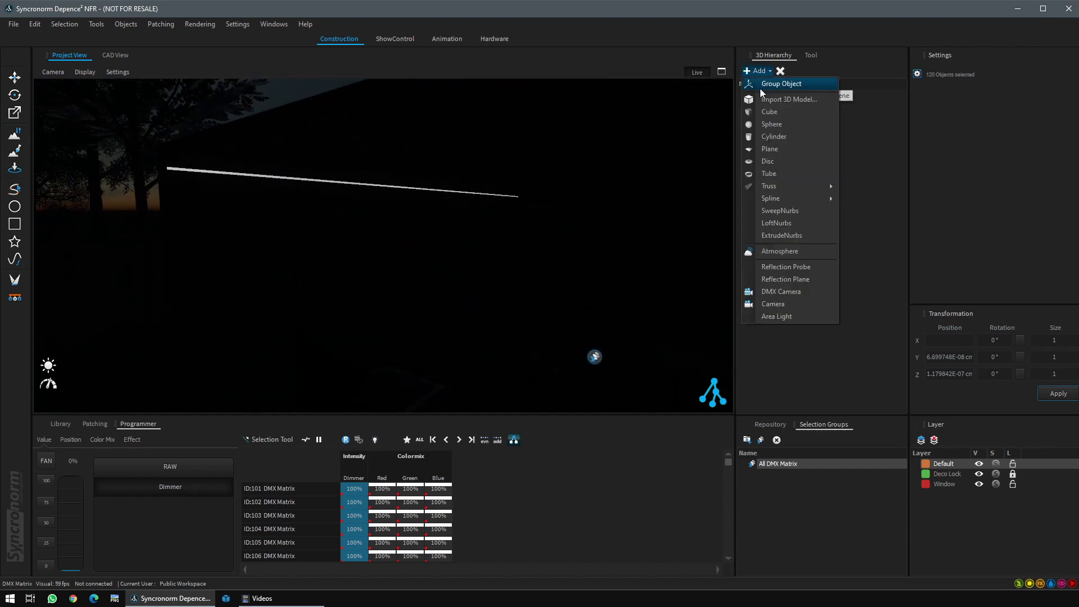
{"action": "left_click", "coordinate": [777, 318]}
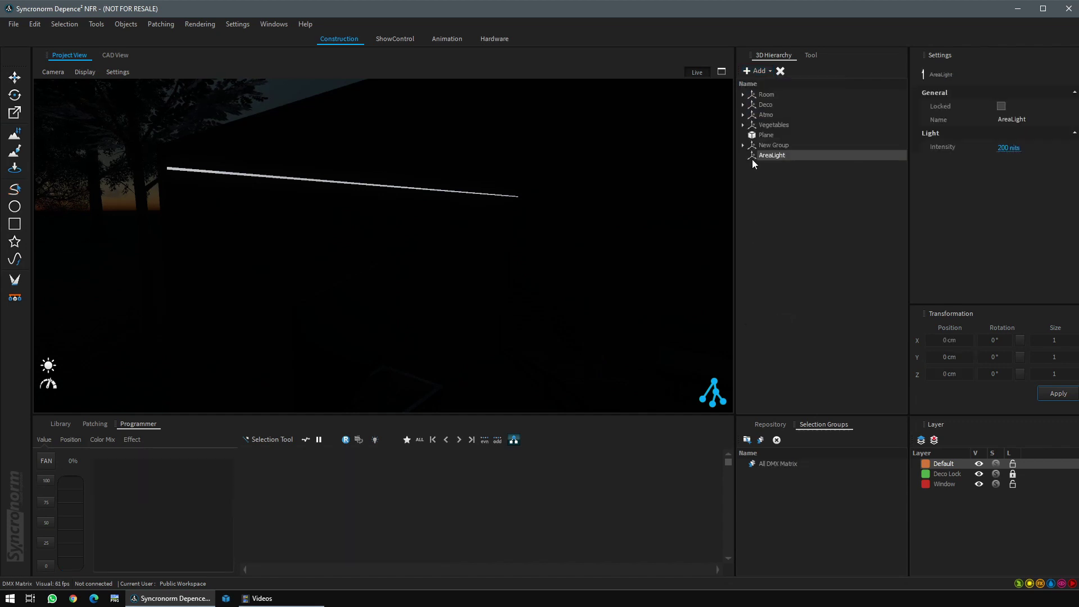
{"action": "left_click_drag", "start_coordinate": [752, 159], "coordinate": [763, 140]}
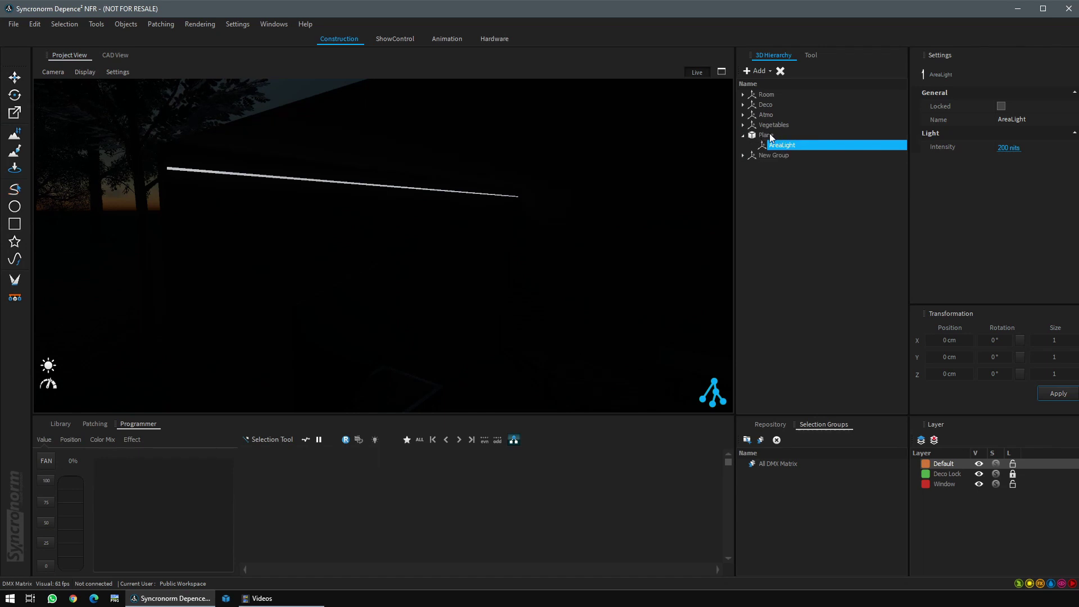
Step: Raise the AreaLight intensity to 250000 nits and view the lit room
{"action": "left_click", "coordinate": [1027, 147]}
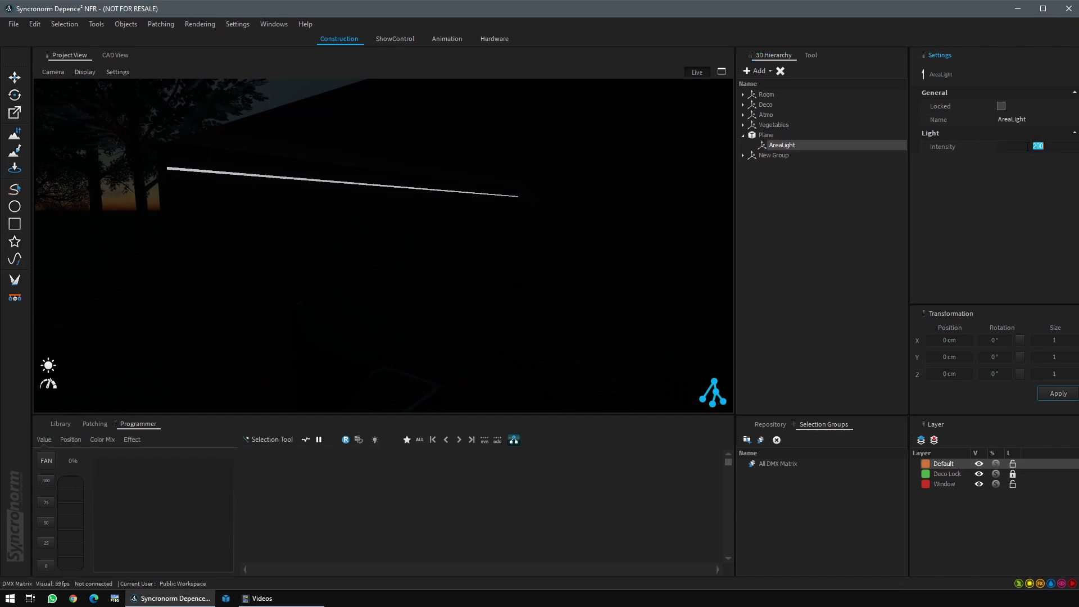
{"action": "type", "text": "250000"}
{"action": "key", "text": "Return"}
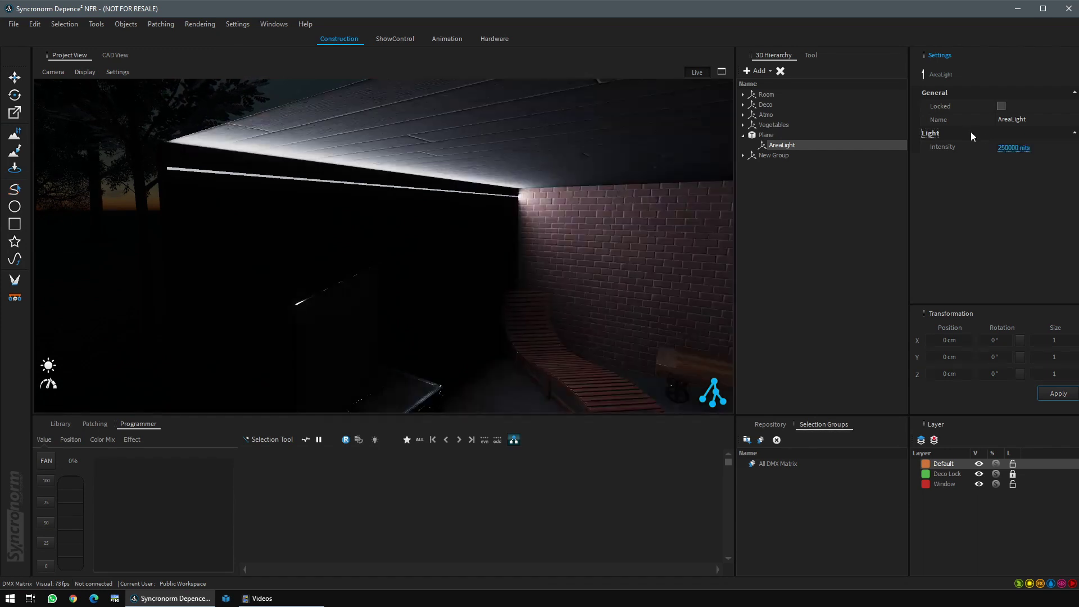
{"action": "left_click", "coordinate": [647, 172]}
{"action": "right_click_drag", "start_coordinate": [592, 249], "coordinate": [521, 234]}
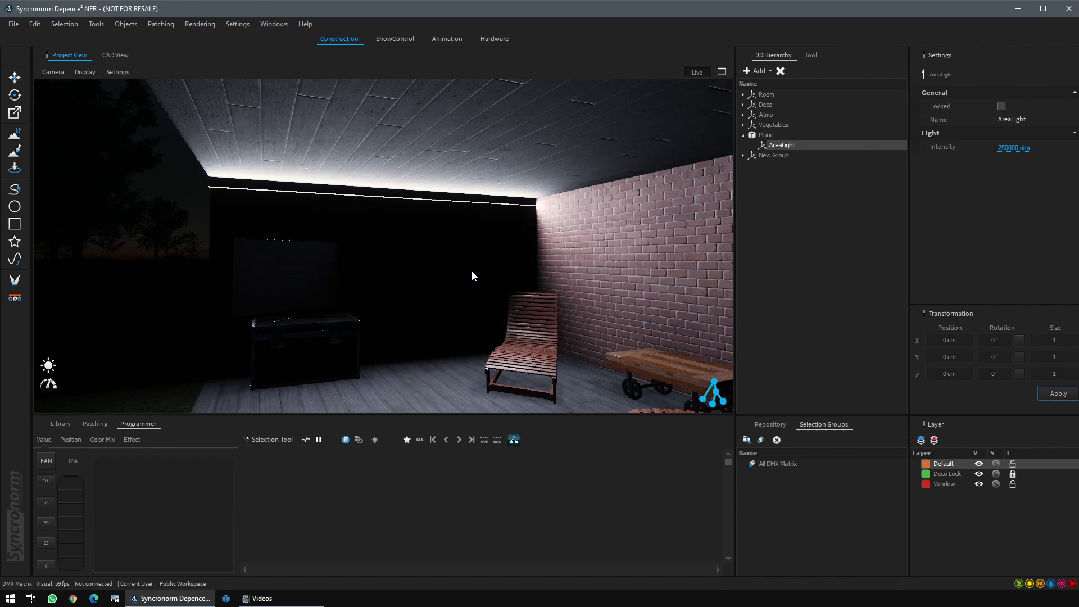
Step: Select the All DMX Matrix group and open the effect library in the Programmer's Effect tab
{"action": "left_click", "coordinate": [769, 465]}
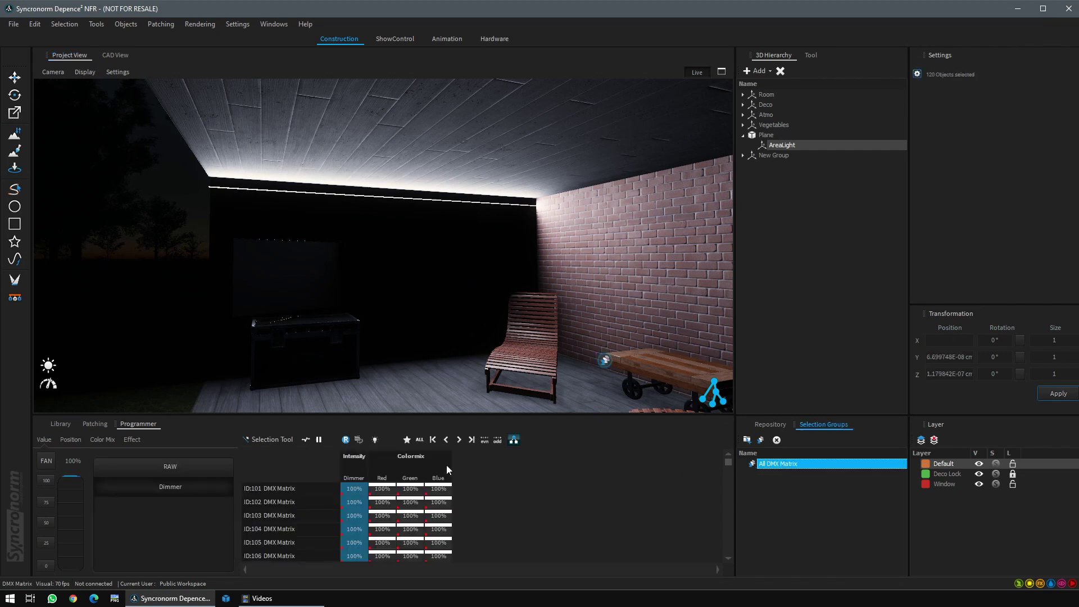
{"action": "left_click", "coordinate": [349, 460]}
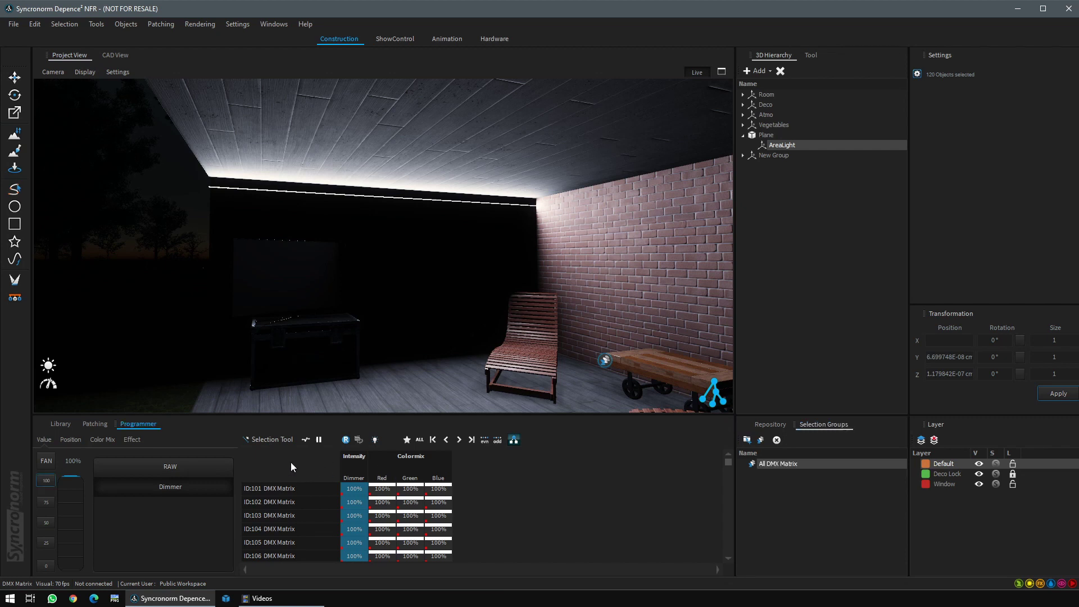
{"action": "left_click", "coordinate": [128, 443]}
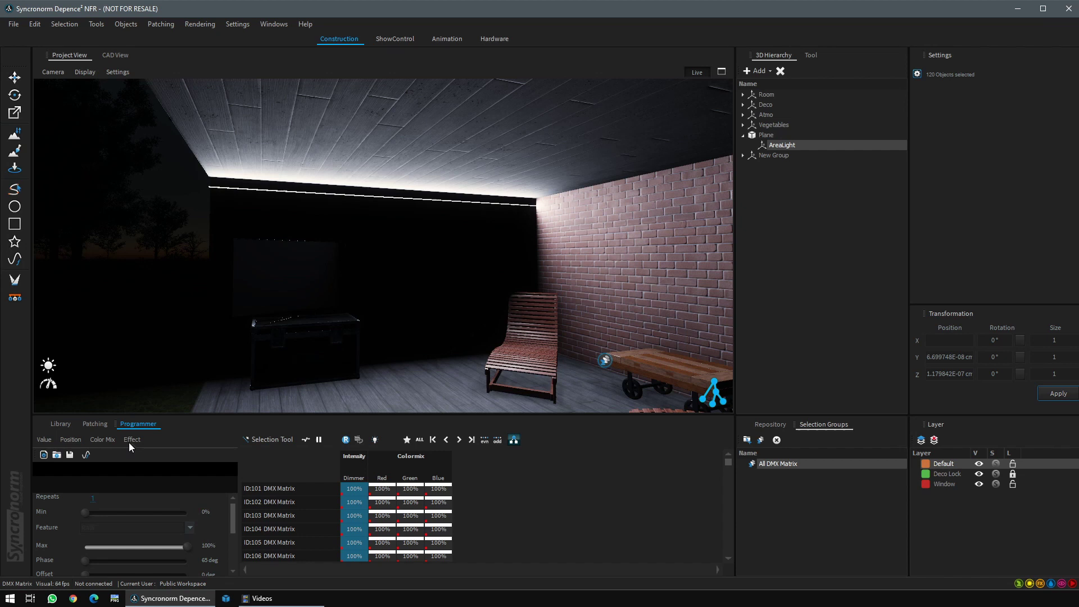
{"action": "left_click", "coordinate": [56, 455]}
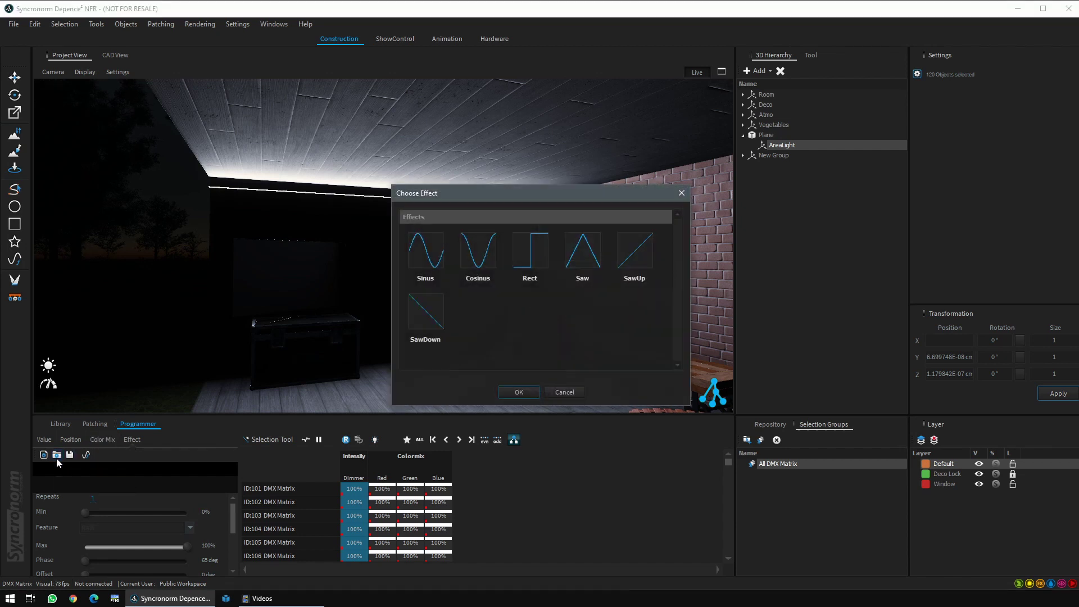
Step: Apply a Sinus dimmer effect with about four repeats, 63 bpm speed and a 107° phase offset
{"action": "double_click", "coordinate": [427, 257]}
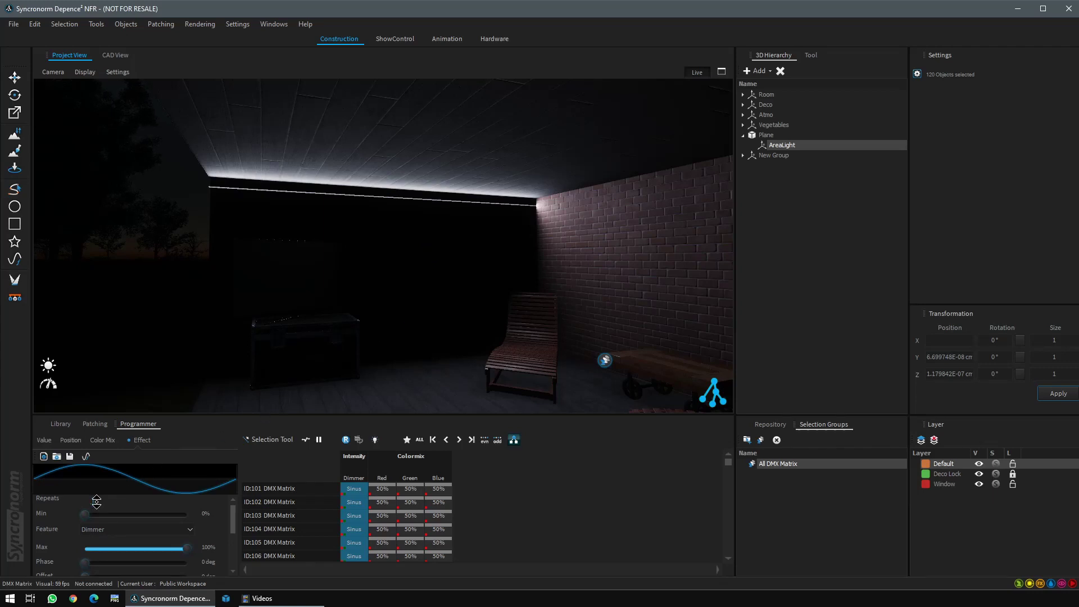
{"action": "left_click_drag", "start_coordinate": [96, 499], "coordinate": [81, 526]}
{"action": "left_click_drag", "start_coordinate": [188, 553], "coordinate": [231, 555]}
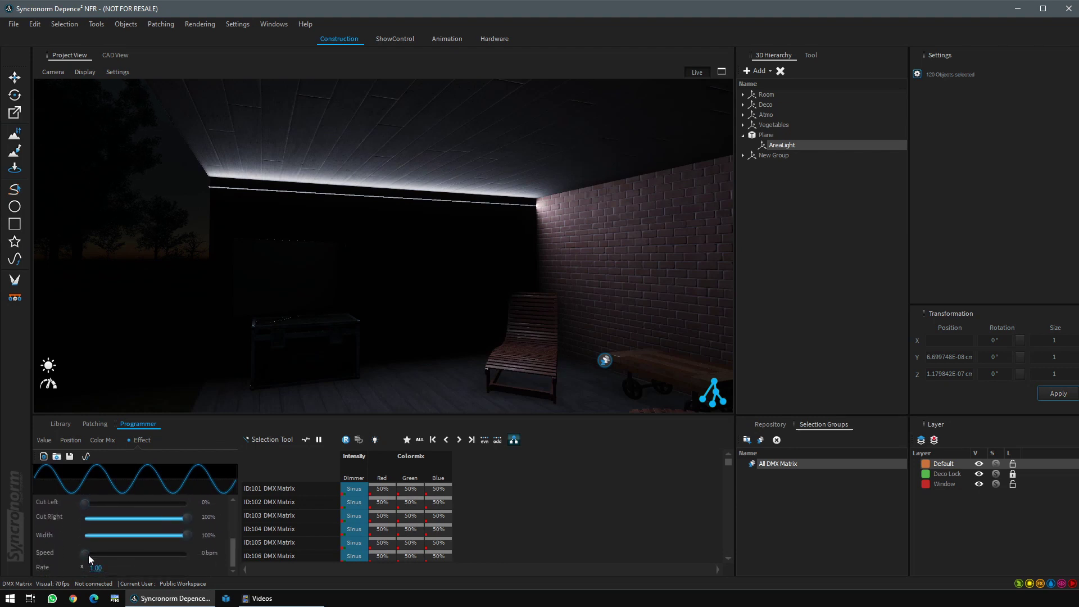
{"action": "left_click_drag", "start_coordinate": [89, 554], "coordinate": [126, 558]}
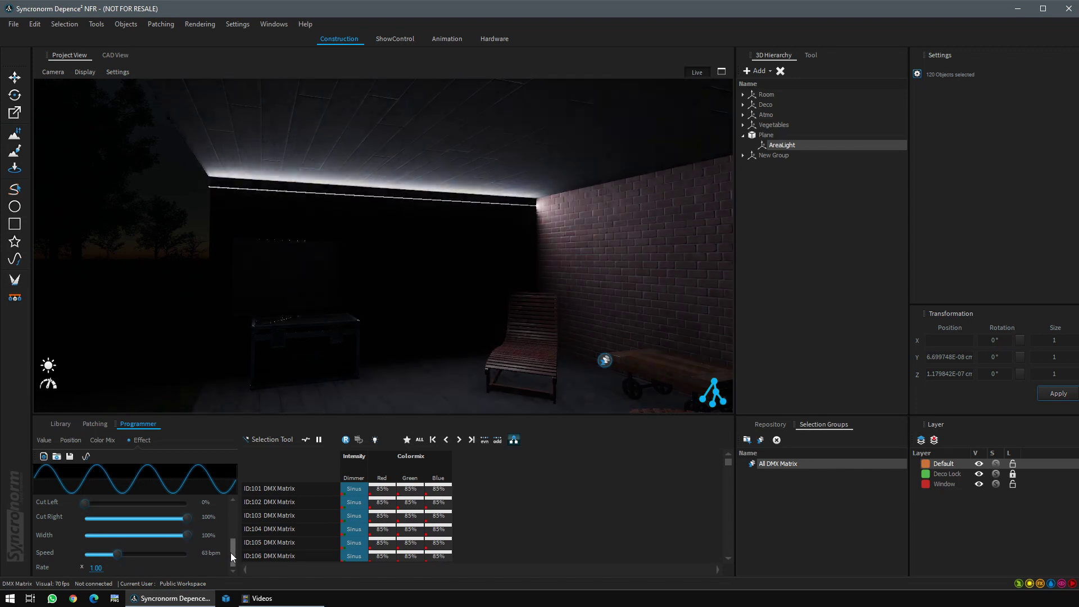
{"action": "left_click_drag", "start_coordinate": [230, 552], "coordinate": [230, 532]}
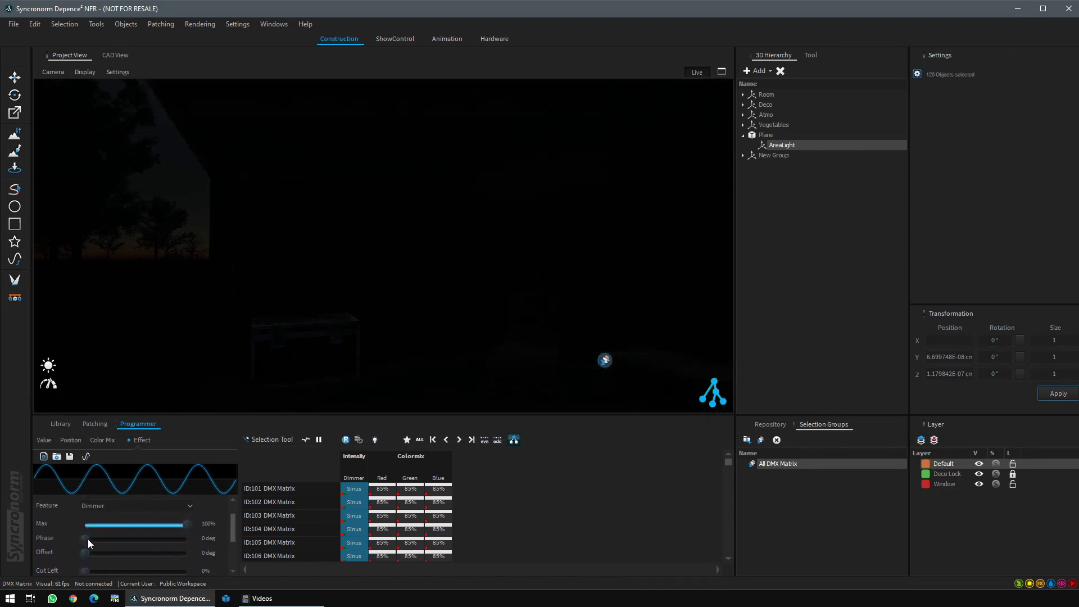
{"action": "left_click_drag", "start_coordinate": [87, 538], "coordinate": [121, 539]}
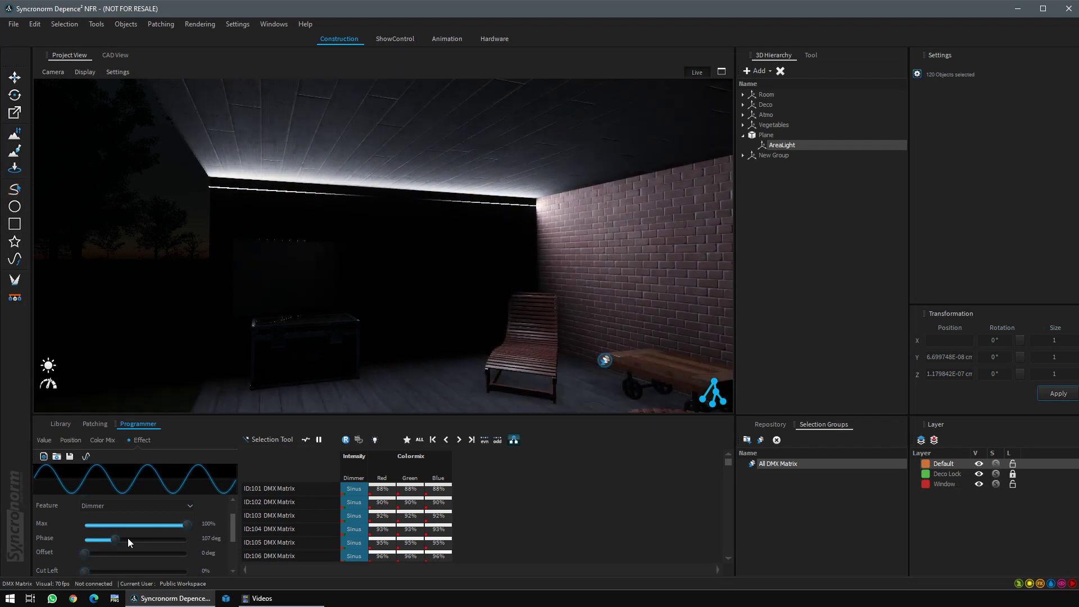
{"action": "left_click", "coordinate": [402, 456]}
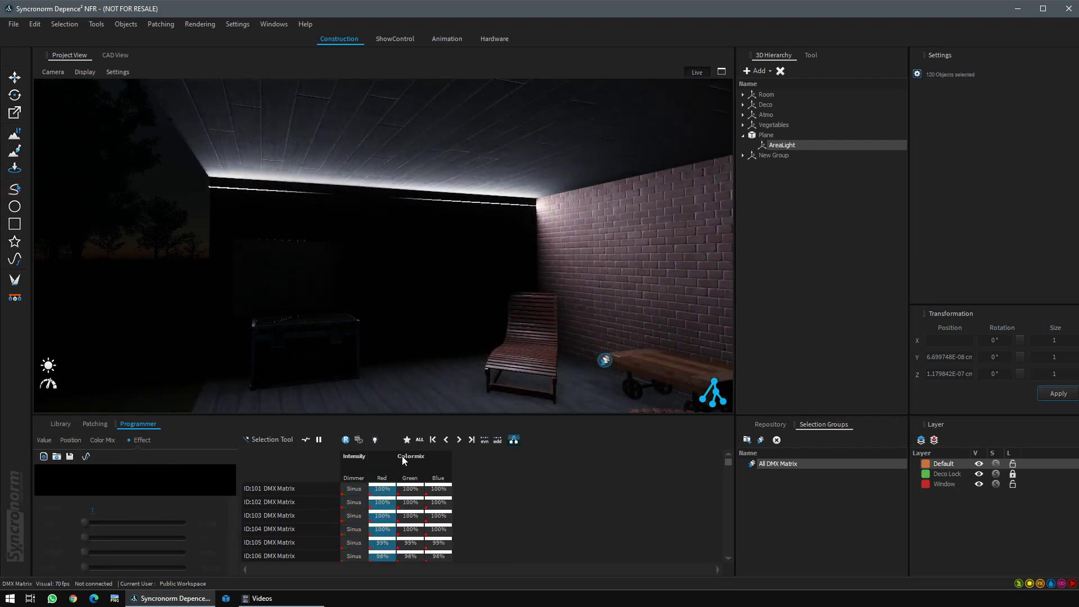